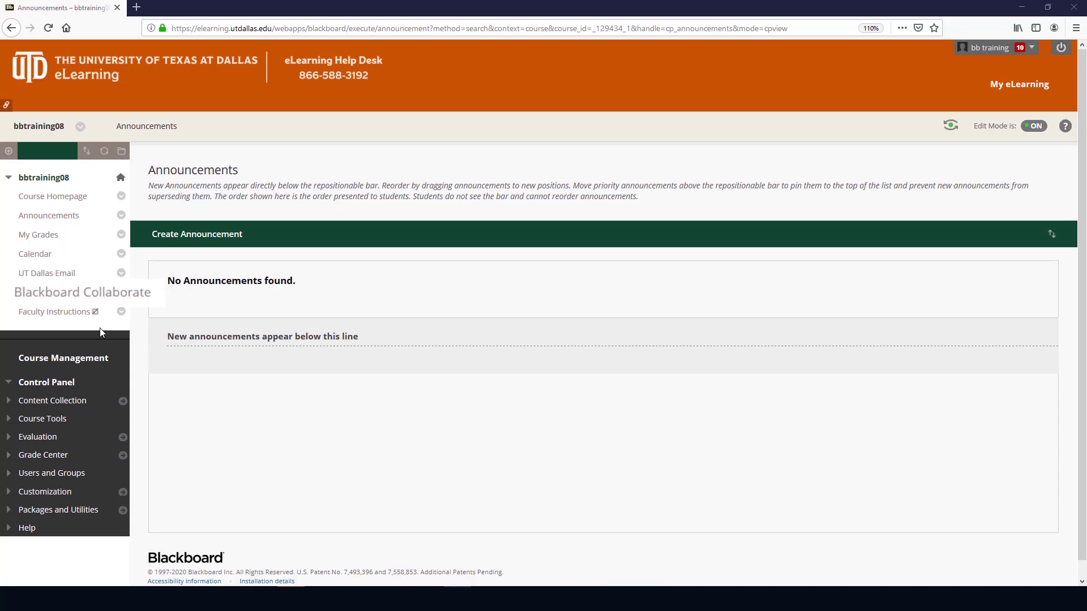
# Step: Open the course's Blackboard Collaborate tool from the course menu
pyautogui.click(82, 299)
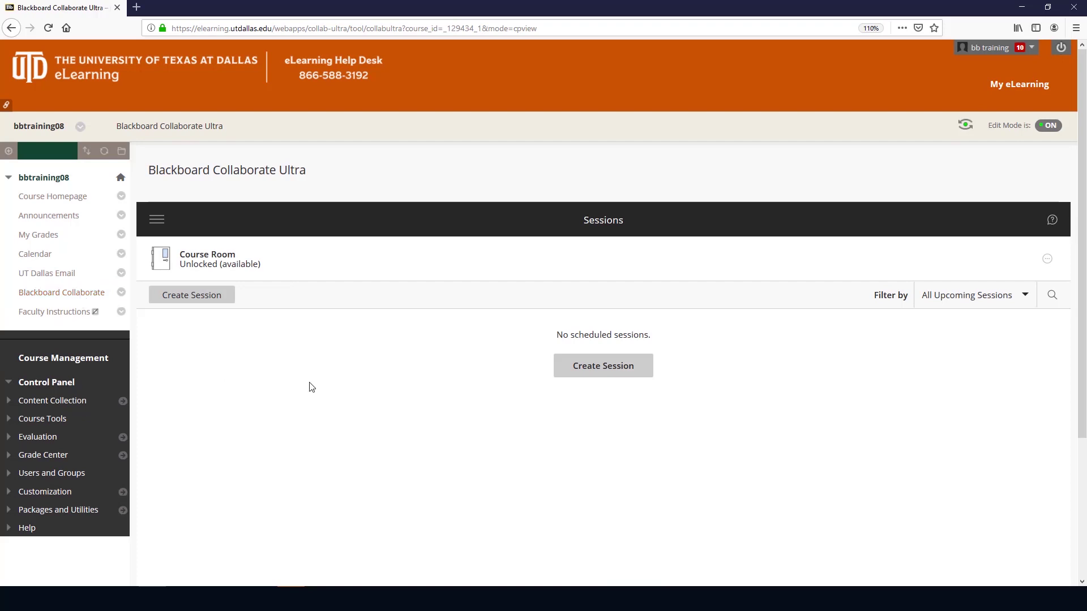
# Step: In Course Room settings, turn off guest access, allow recording downloads, and block participant audio, video and whiteboard drawing
pyautogui.click(398, 259)
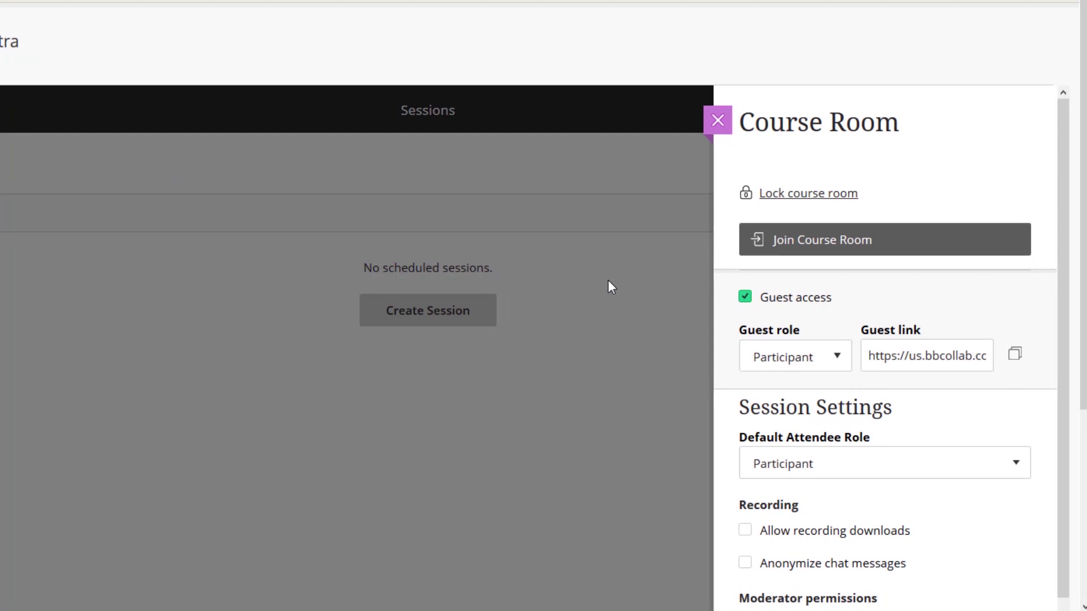
pyautogui.click(745, 300)
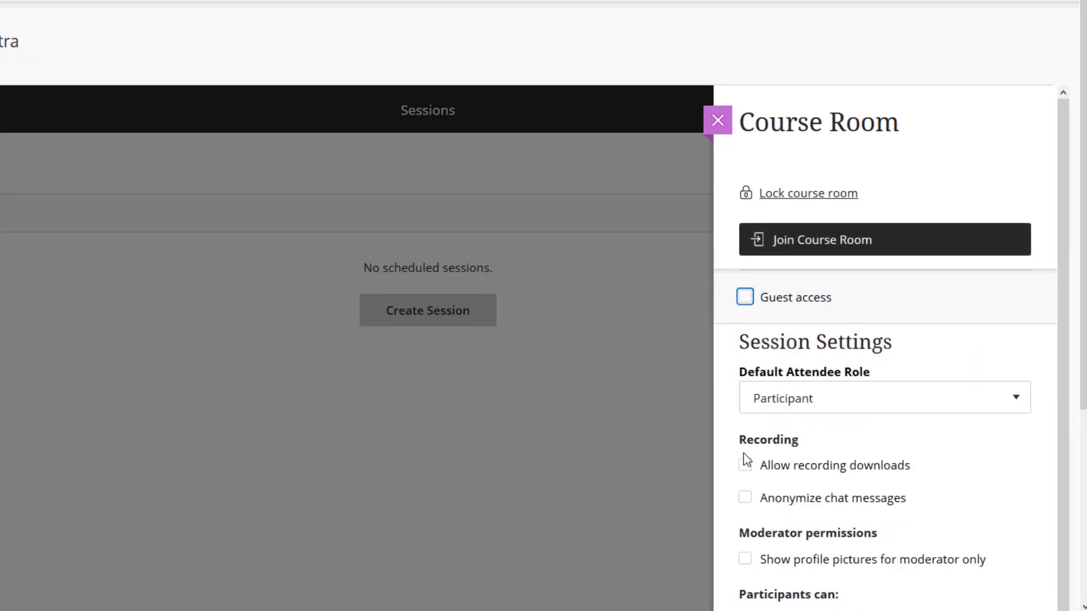
pyautogui.click(744, 468)
pyautogui.click(745, 468)
pyautogui.scroll(-3, 745, 473)
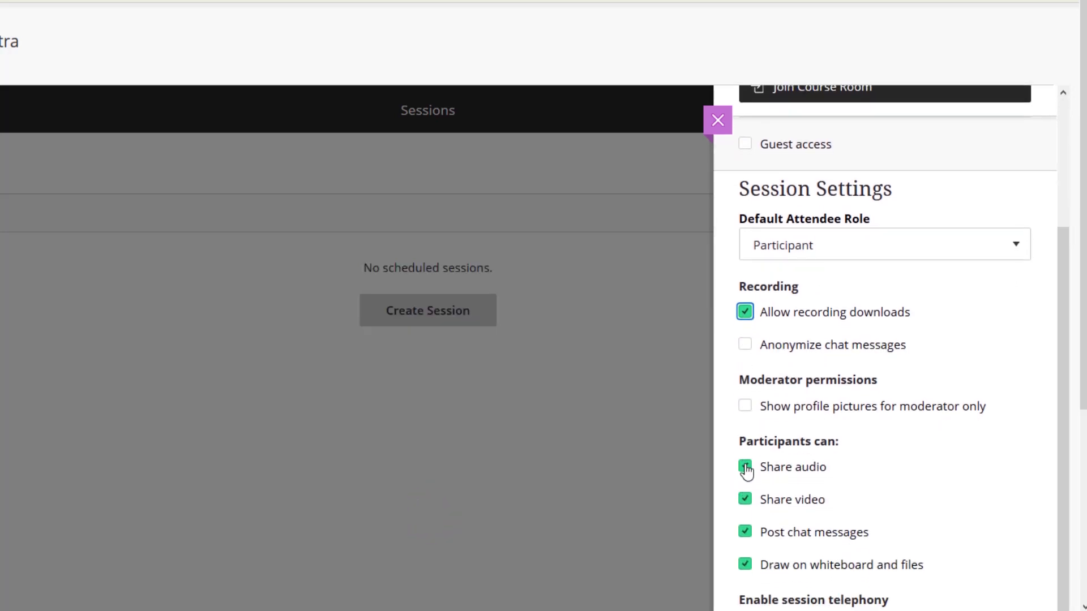
pyautogui.click(743, 467)
pyautogui.click(744, 500)
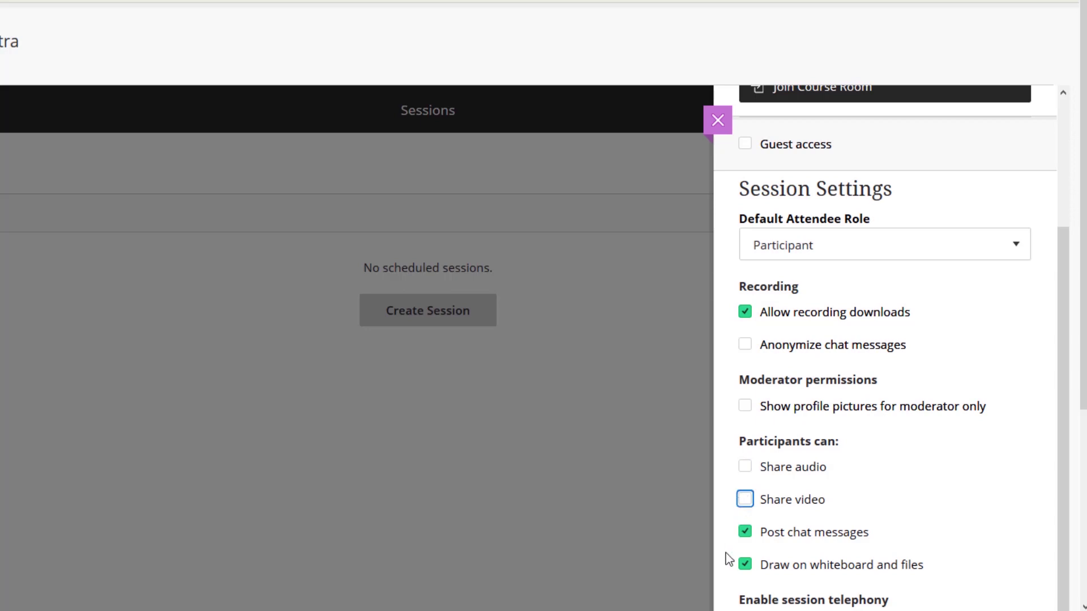
pyautogui.scroll(-4, 725, 555)
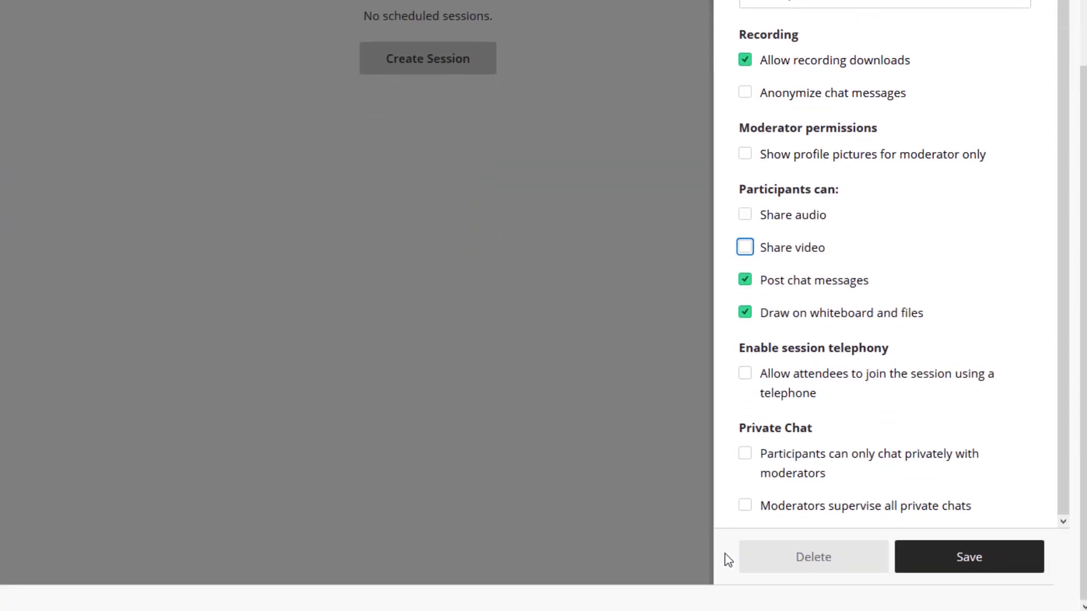
pyautogui.click(744, 317)
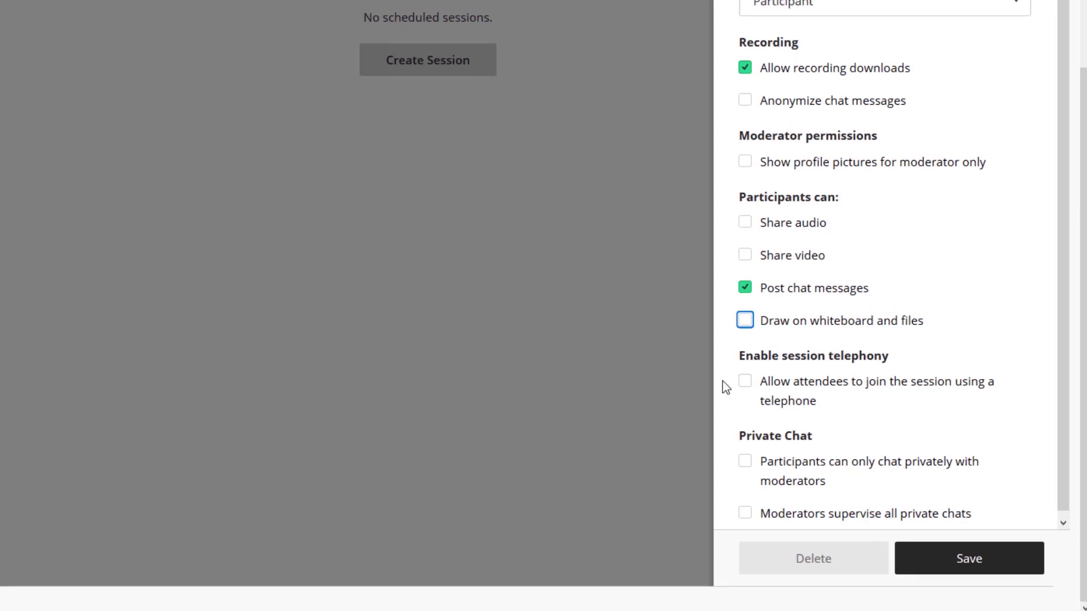
pyautogui.scroll(3, 722, 379)
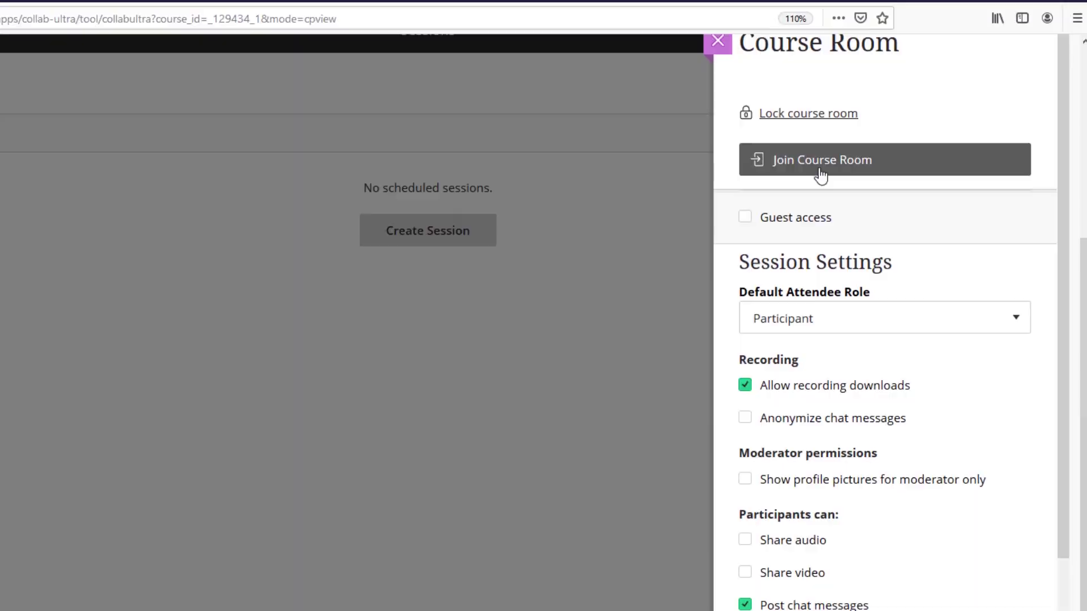
# Step: Join the Course Room, confirm the microphone works, skip the video test and tutorial, and turn the mic on
pyautogui.click(818, 172)
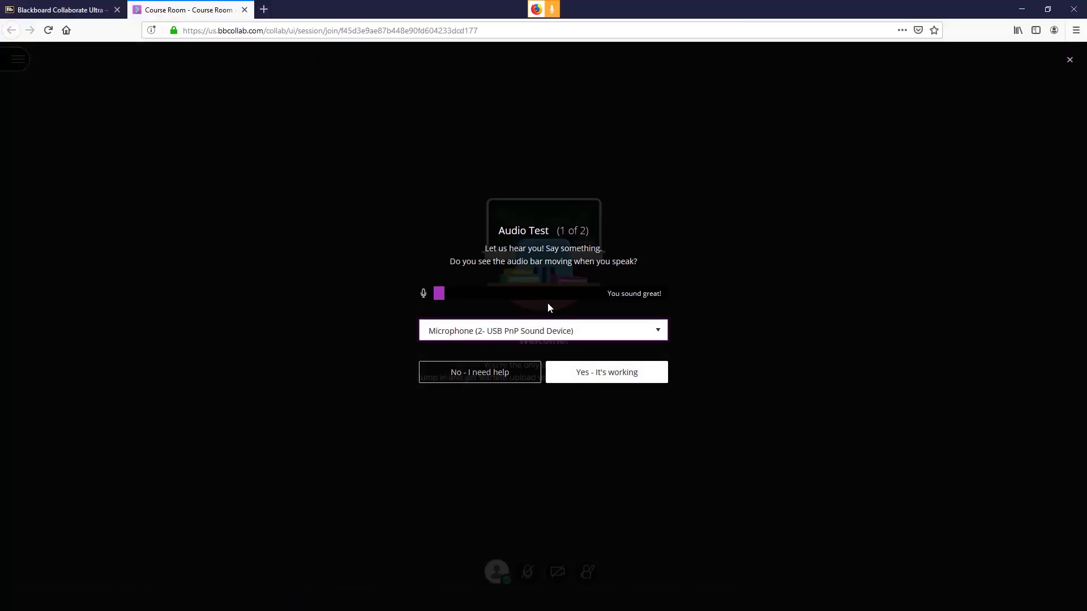
pyautogui.click(636, 329)
pyautogui.click(637, 333)
pyautogui.click(635, 374)
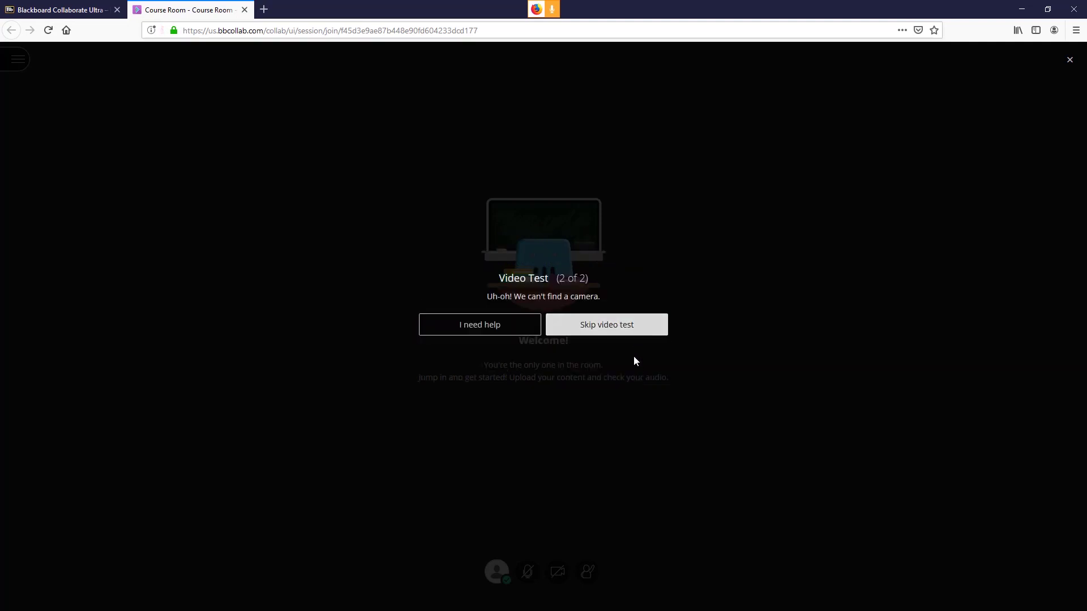
pyautogui.click(629, 332)
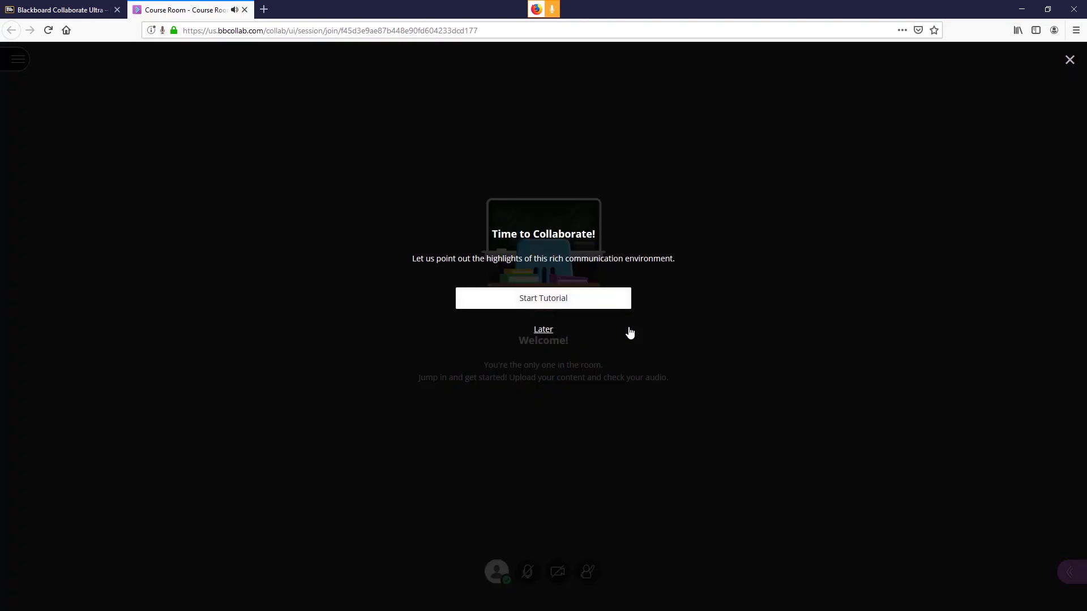
pyautogui.click(546, 330)
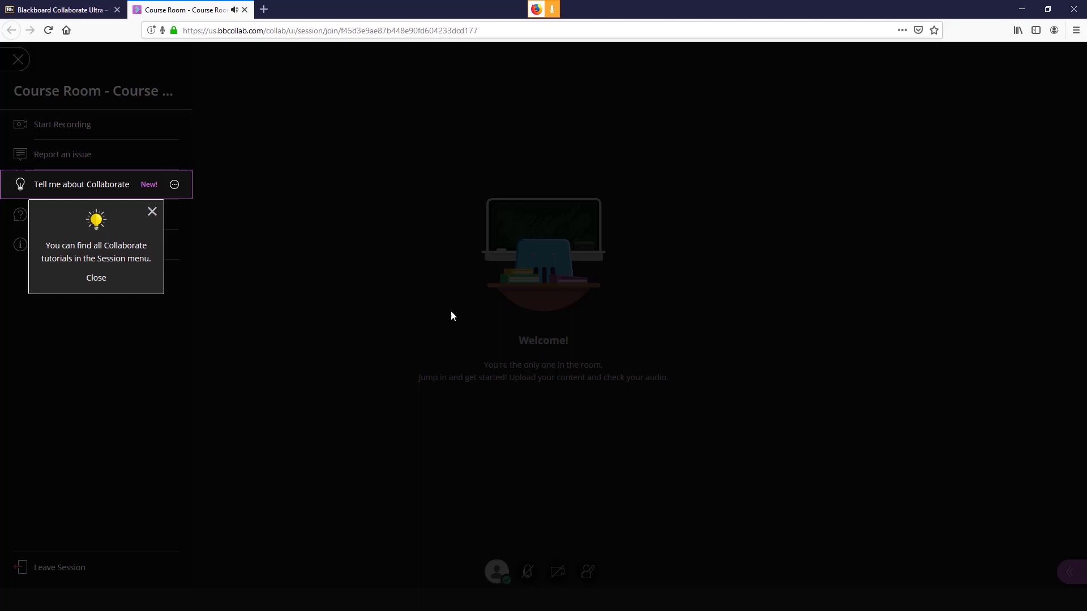
pyautogui.click(152, 212)
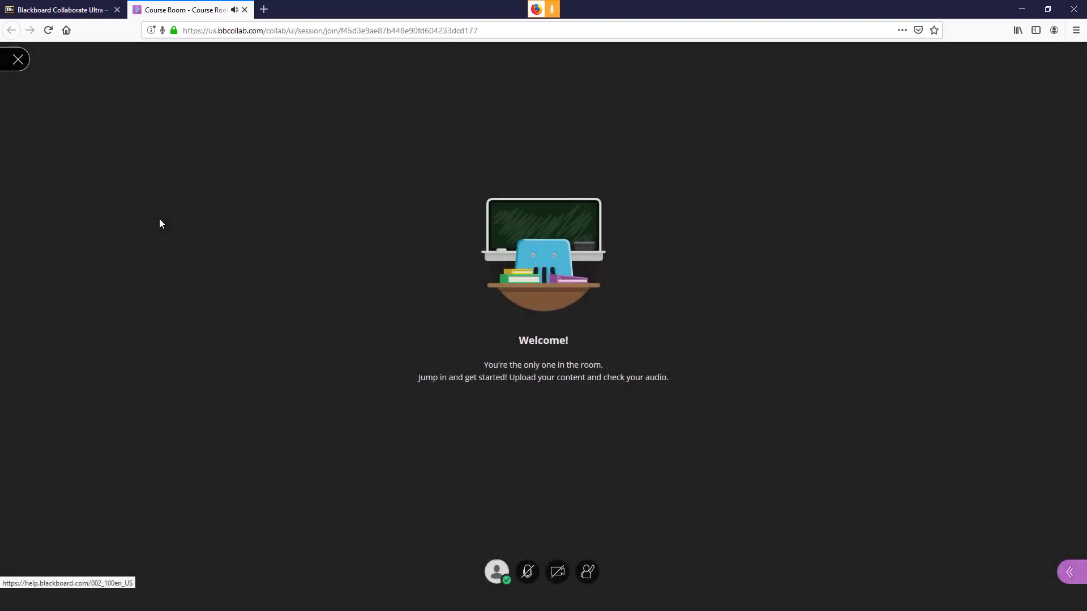
pyautogui.hotkey('alt', 'm')
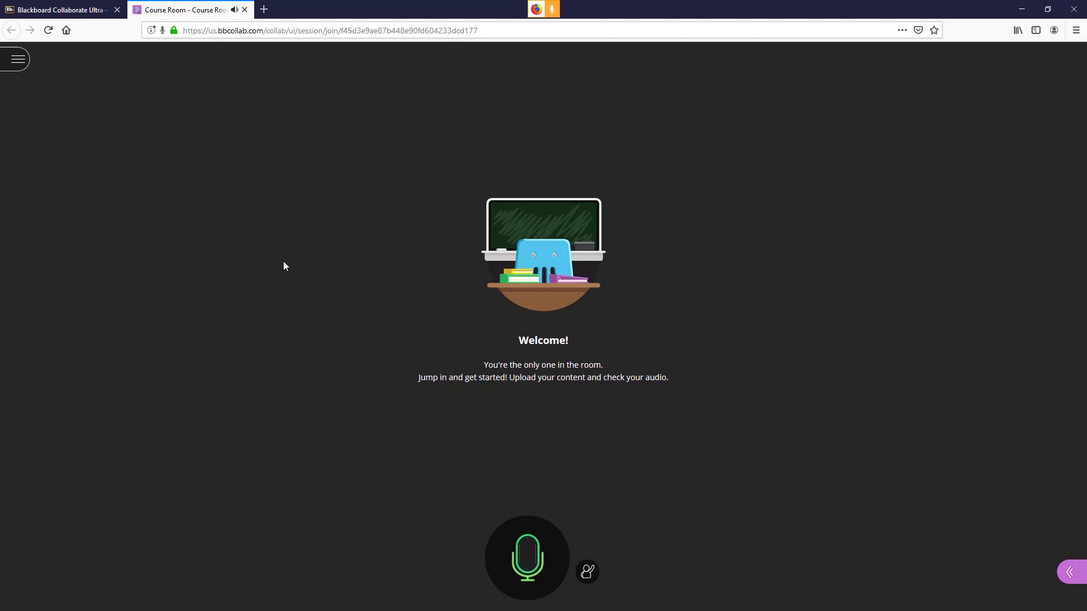
pyautogui.hotkey('alt', 'c')
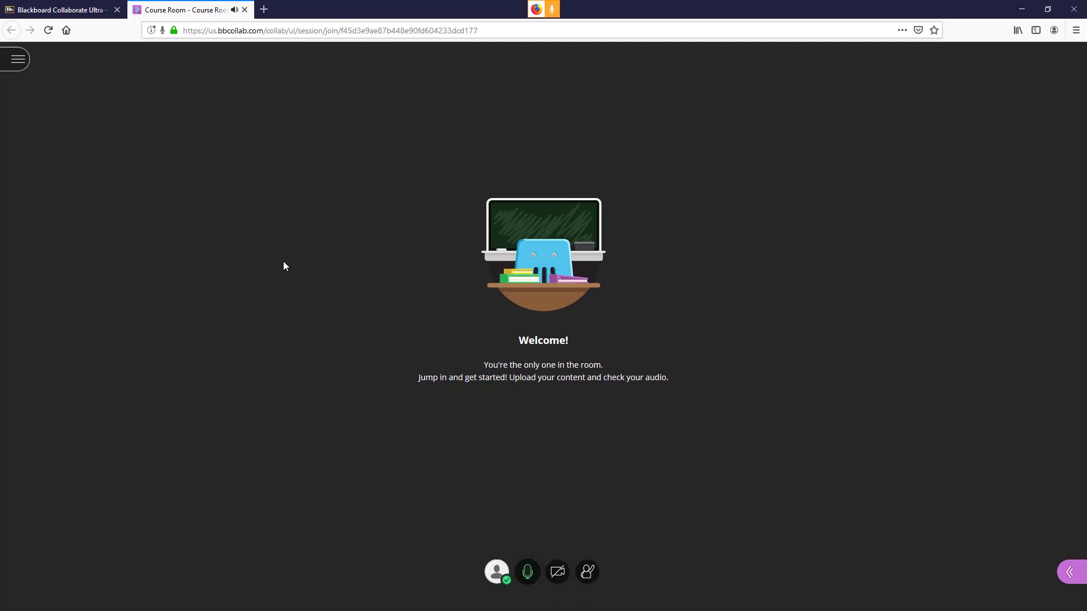
pyautogui.hotkey('alt', 'ctrl', 'm')
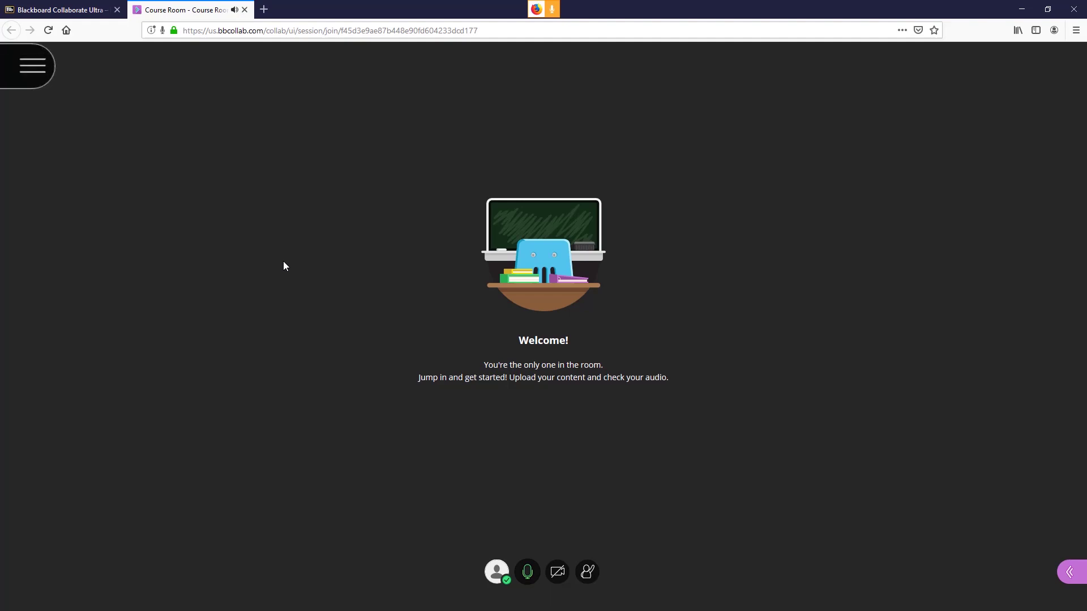
# Step: Start recording the session, unmute the microphone, and open the chat panel
pyautogui.click(23, 67)
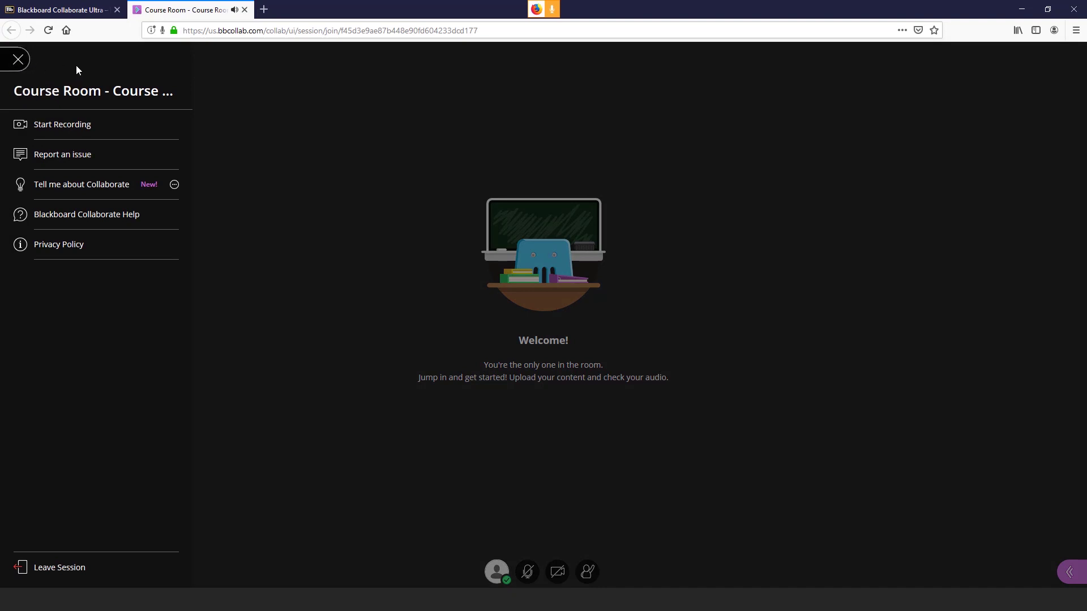
pyautogui.click(97, 125)
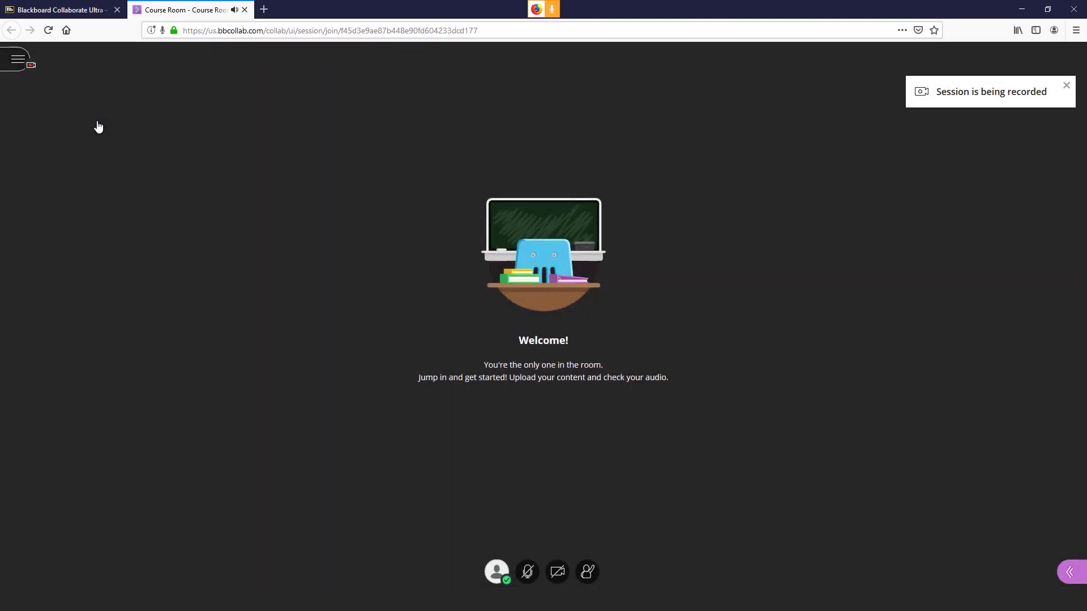
pyautogui.hotkey('alt', 'm')
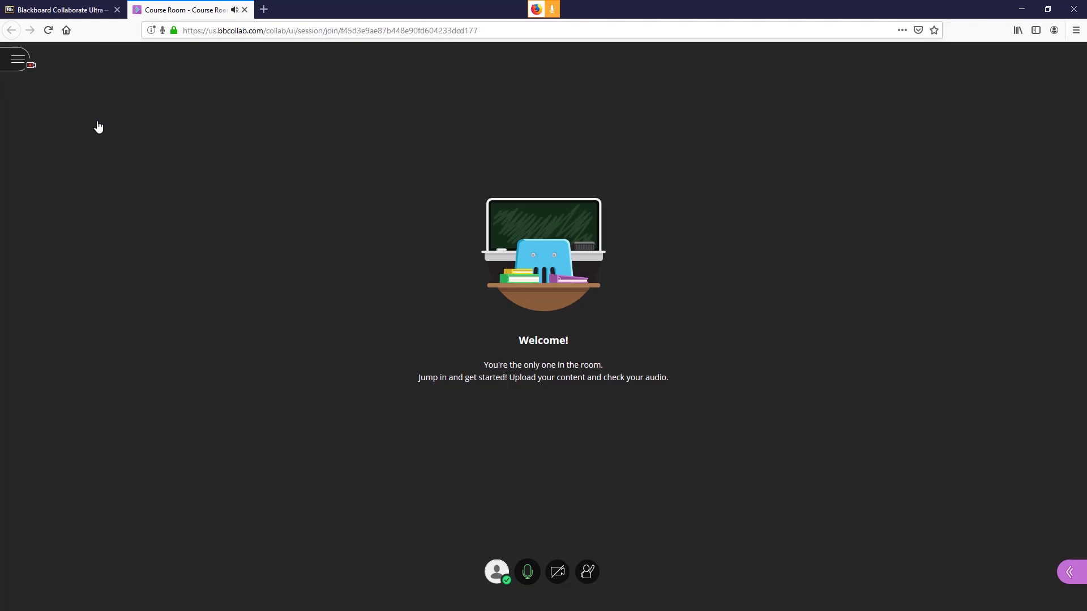
pyautogui.click(1071, 572)
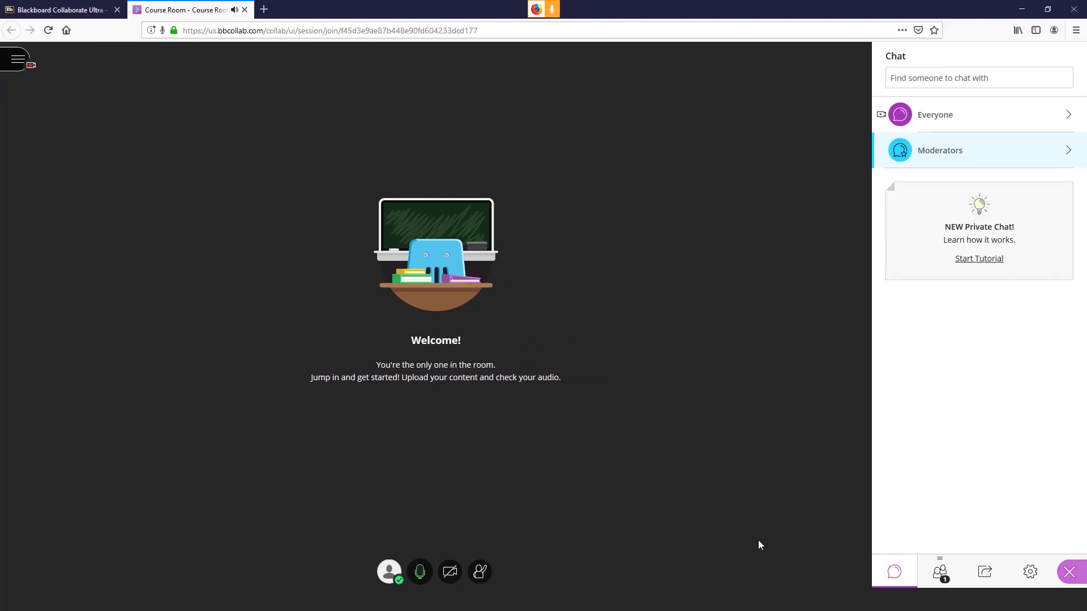
# Step: Share a blank whiteboard and handwrite '2x + 4' on it
pyautogui.click(985, 572)
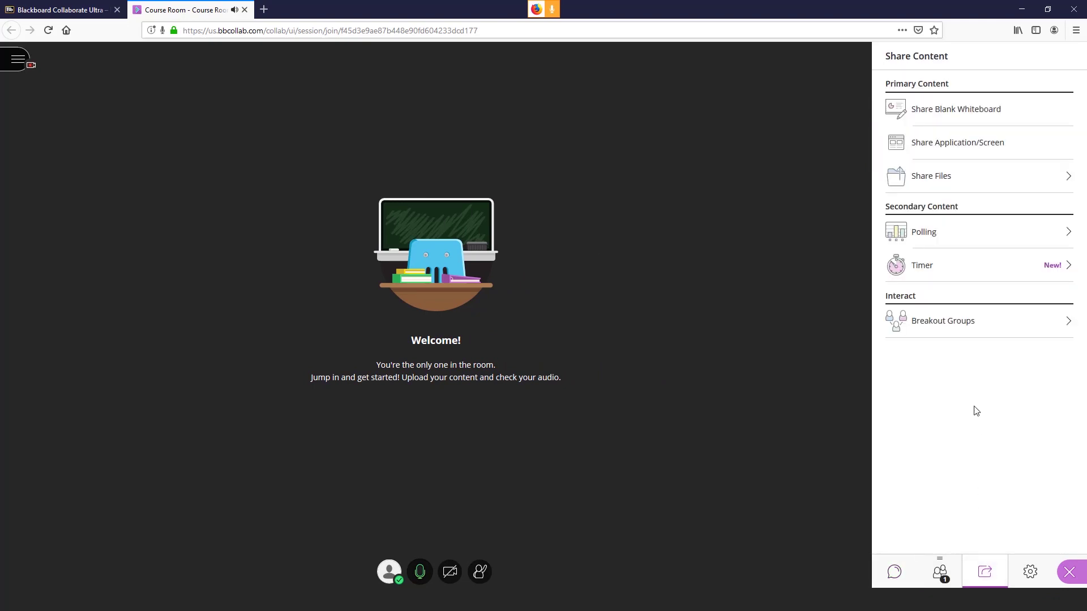
pyautogui.click(976, 110)
pyautogui.moveTo(218, 199)
pyautogui.mouseDown()
pyautogui.moveTo(258, 256)
pyautogui.moveTo(300, 250)
pyautogui.mouseUp()
pyautogui.moveTo(298, 225); pyautogui.dragTo(261, 262)
pyautogui.moveTo(328, 236)
pyautogui.mouseDown()
pyautogui.moveTo(350, 235)
pyautogui.moveTo(338, 248)
pyautogui.mouseUp()
pyautogui.moveTo(371, 200)
pyautogui.mouseDown()
pyautogui.moveTo(404, 219)
pyautogui.moveTo(406, 250)
pyautogui.mouseUp()
# Step: Draw a red ellipse and move it to circle the '2x + 4' expression
pyautogui.click(128, 59)
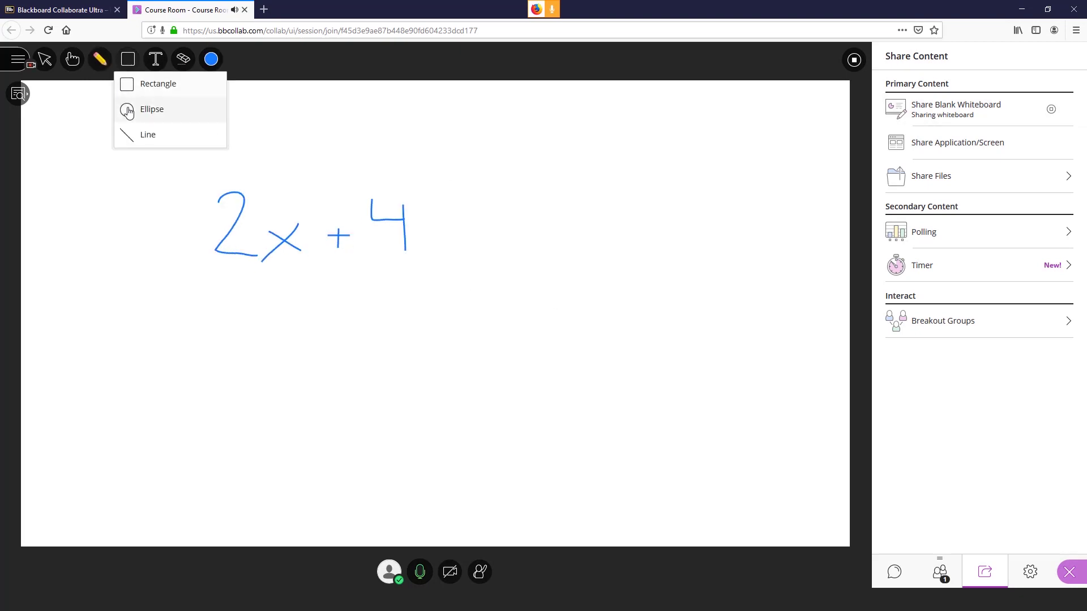
pyautogui.click(150, 108)
pyautogui.click(211, 59)
pyautogui.click(206, 102)
pyautogui.moveTo(188, 163); pyautogui.dragTo(347, 250)
pyautogui.click(45, 59)
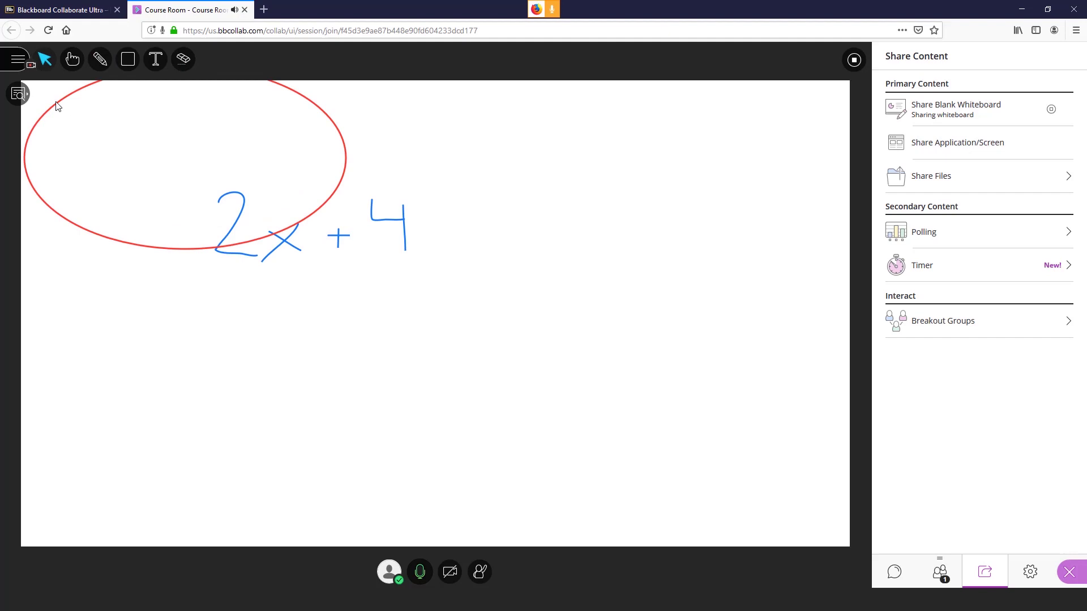
pyautogui.moveTo(58, 105); pyautogui.dragTo(199, 180)
pyautogui.click(625, 332)
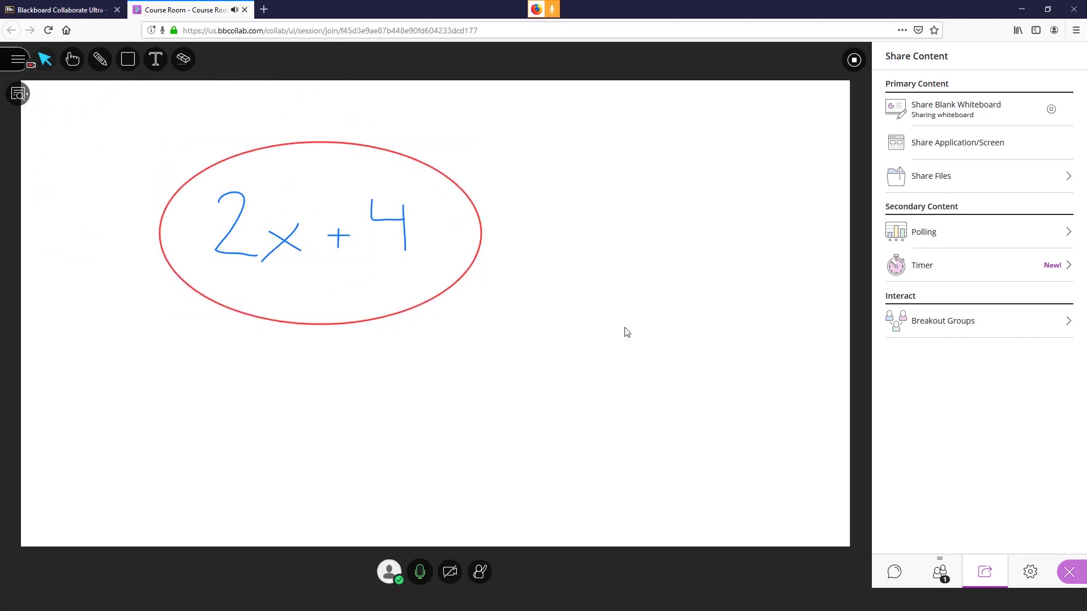
# Step: Share the 'Test Your Knowledge Ultra' presentation with the room
pyautogui.click(930, 189)
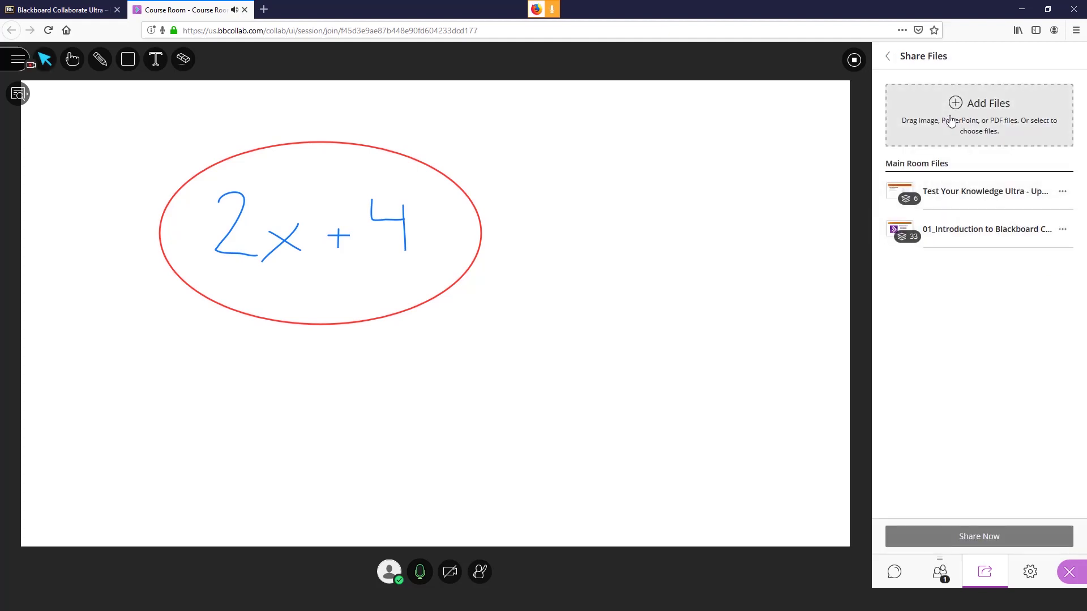
pyautogui.click(956, 199)
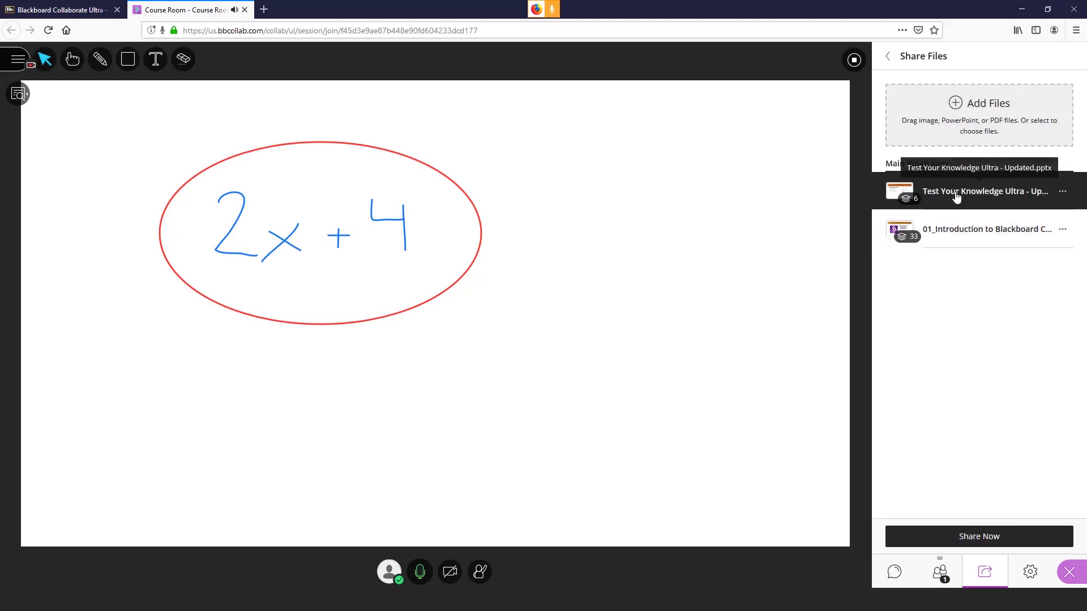
pyautogui.click(937, 538)
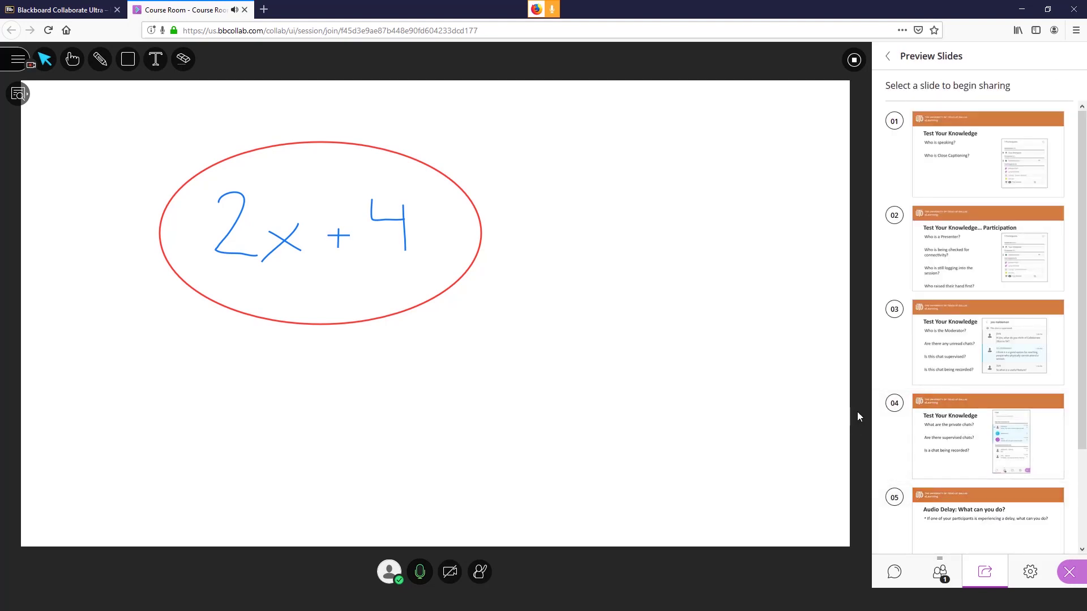
# Step: Show slide 01, mark it up in red, then advance through slide 03 to slide 04
pyautogui.click(957, 168)
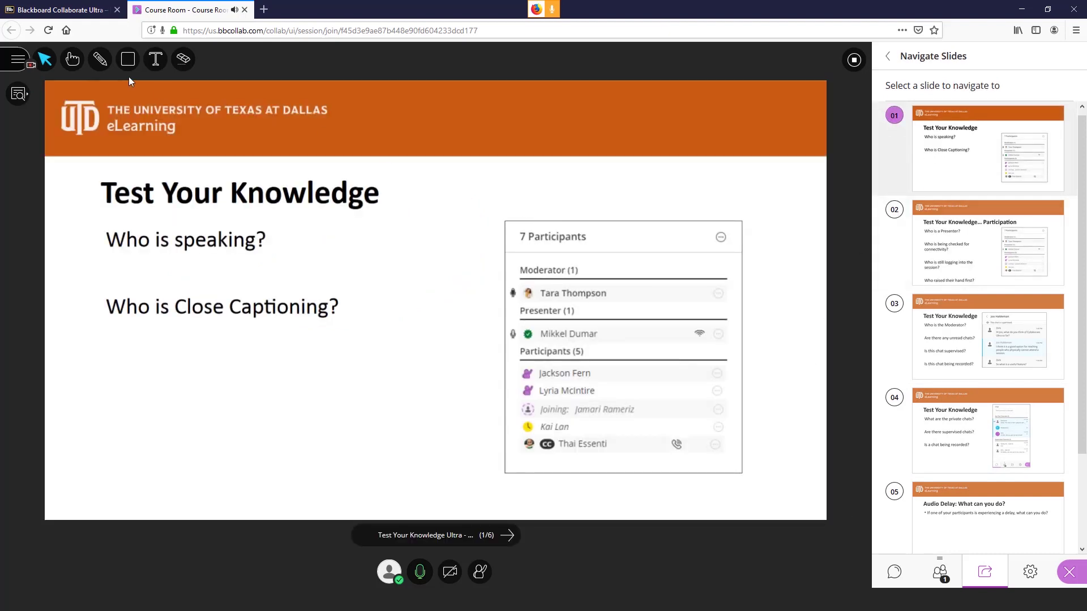
pyautogui.click(100, 59)
pyautogui.moveTo(558, 441); pyautogui.dragTo(554, 437)
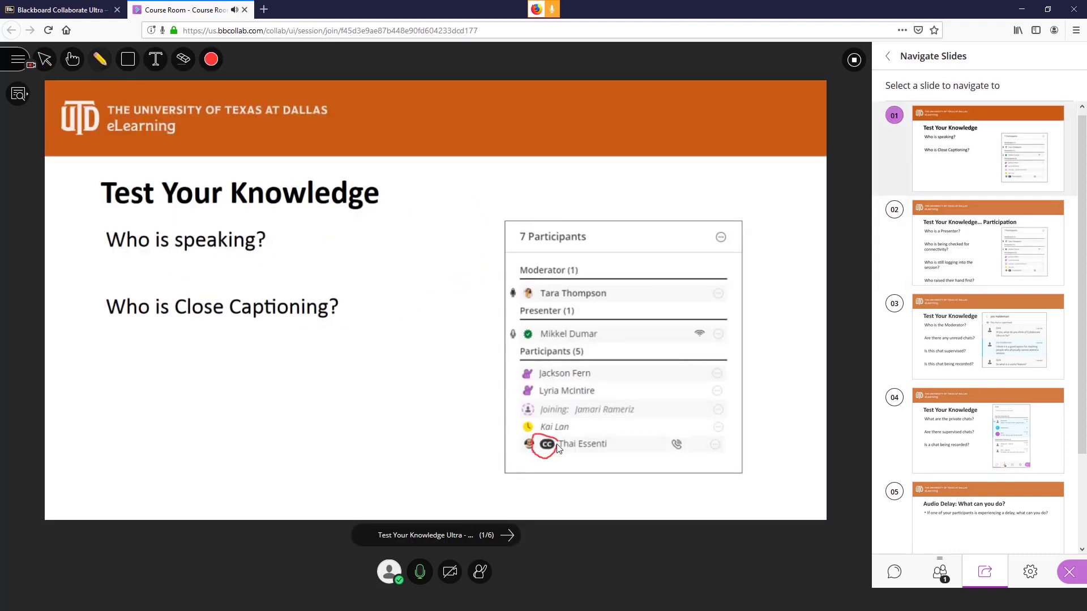
pyautogui.moveTo(512, 305)
pyautogui.mouseDown()
pyautogui.moveTo(598, 307)
pyautogui.moveTo(510, 283)
pyautogui.moveTo(611, 305)
pyautogui.mouseUp()
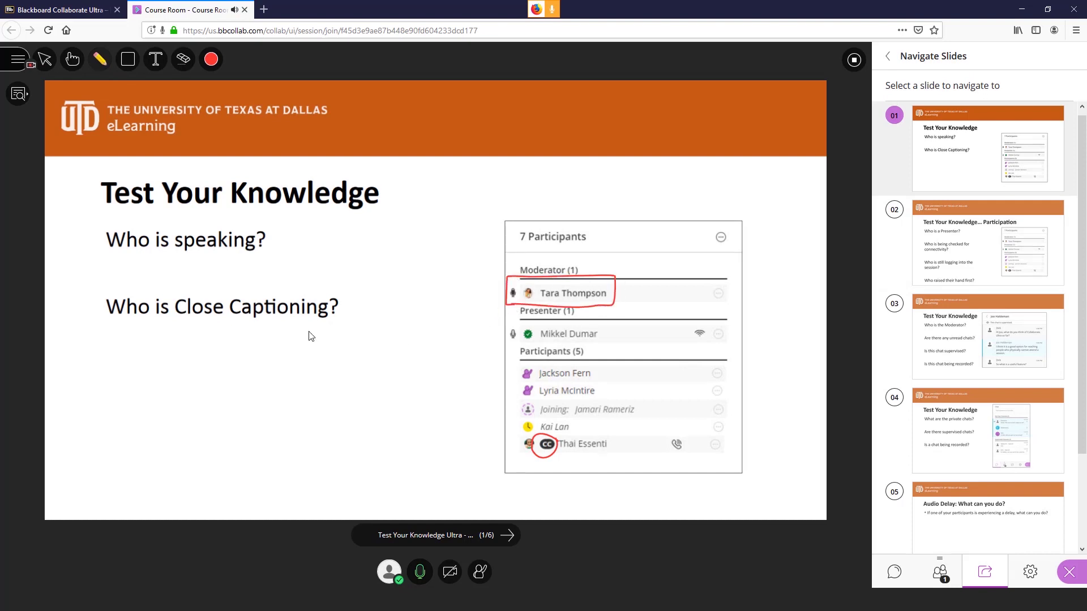
pyautogui.click(970, 329)
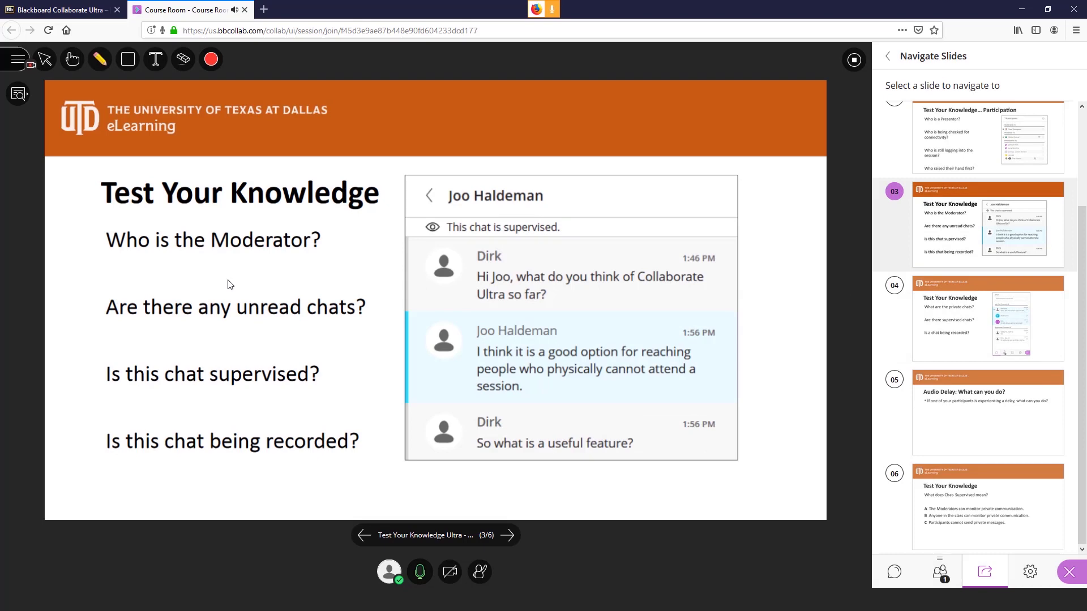
pyautogui.click(955, 333)
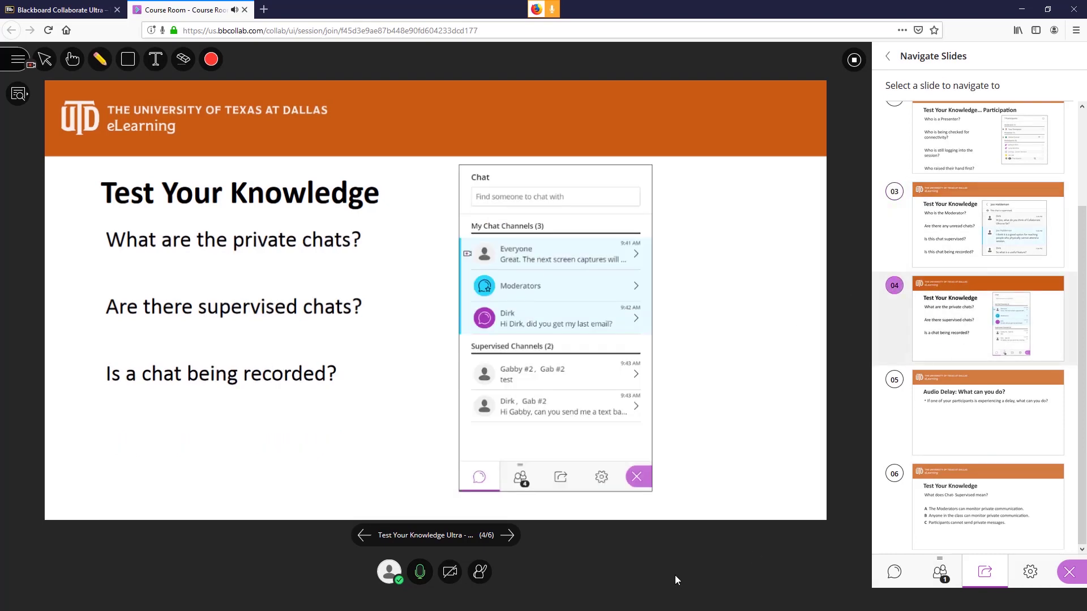
pyautogui.click(856, 64)
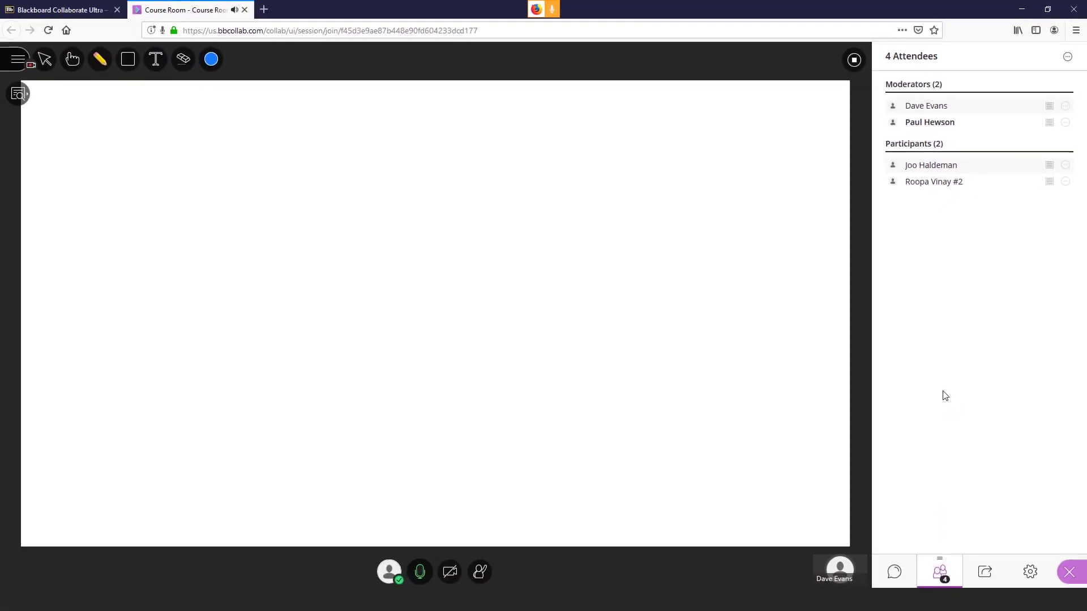
pyautogui.click(901, 566)
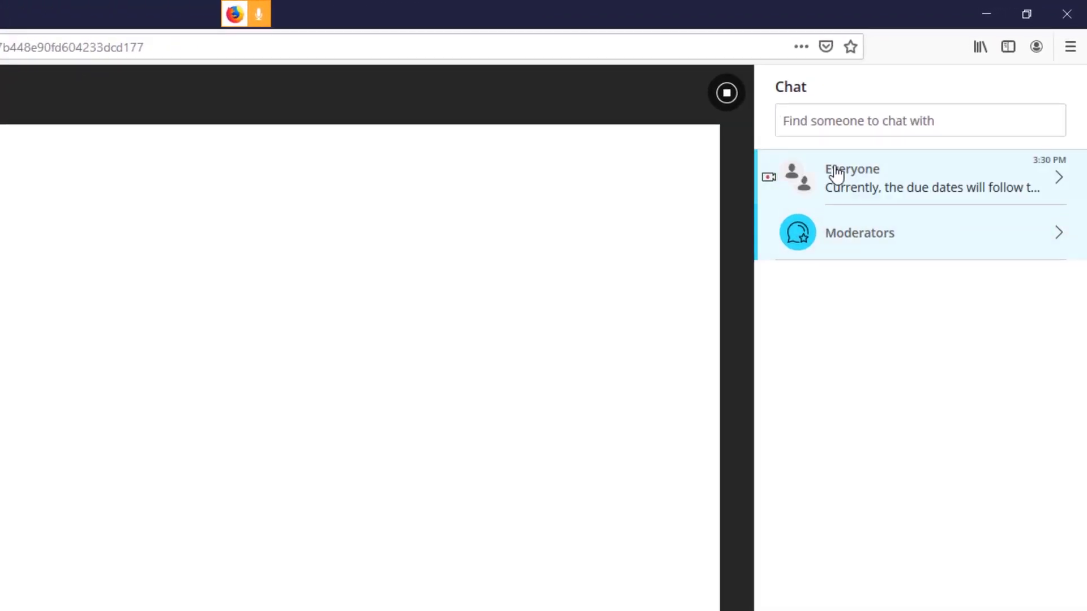
pyautogui.click(836, 175)
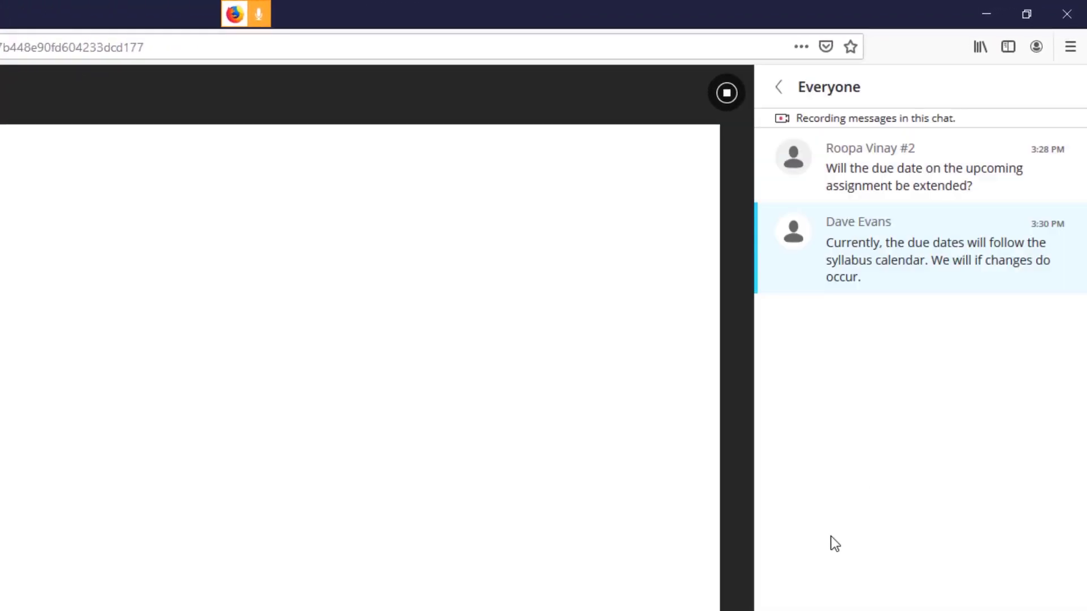
pyautogui.click(936, 548)
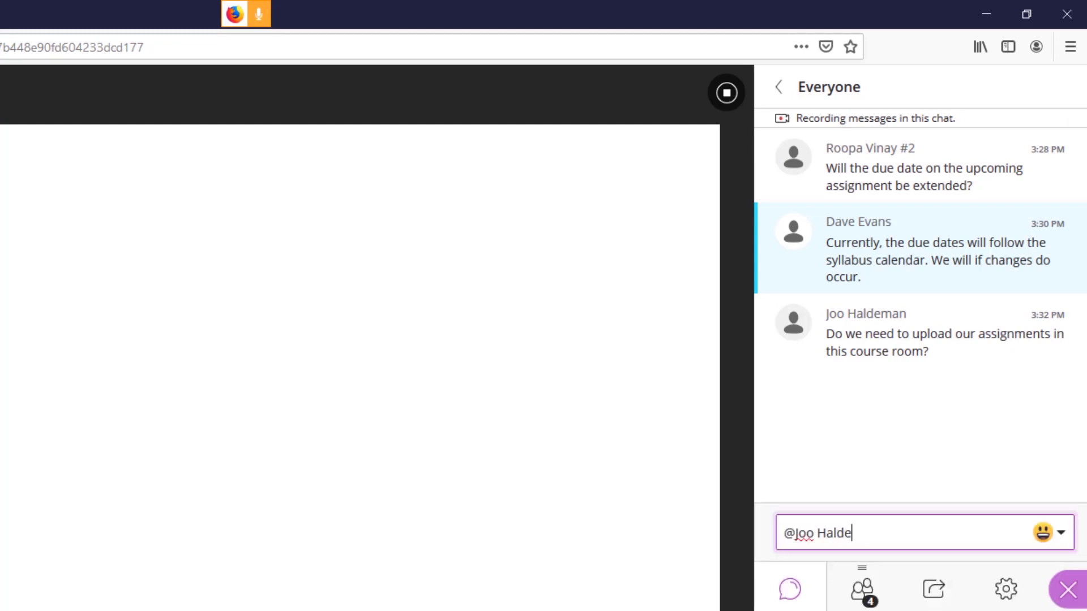
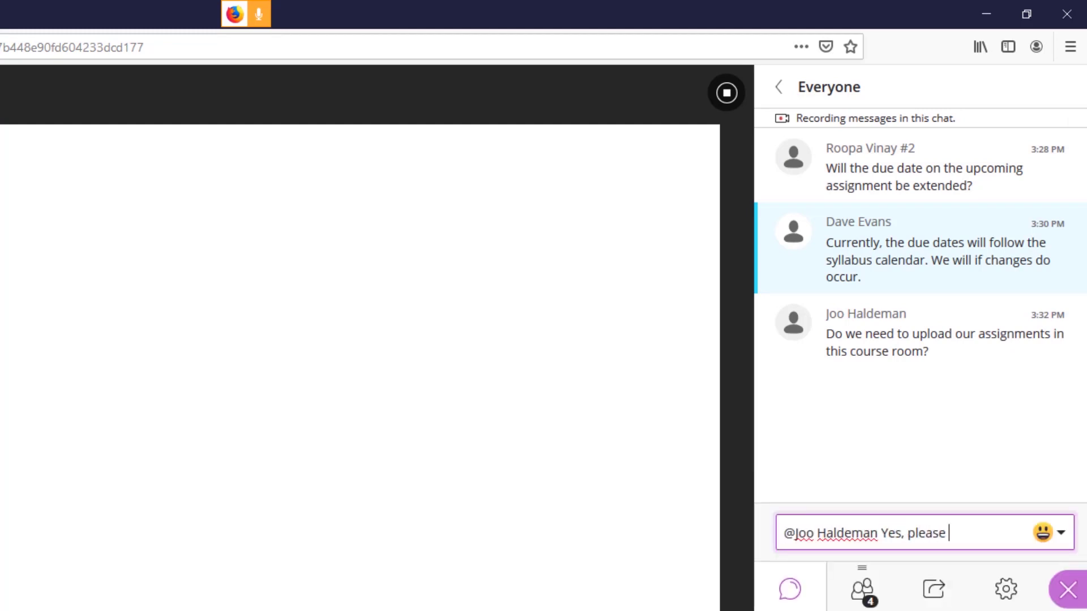
pyautogui.write('upload your assignment')
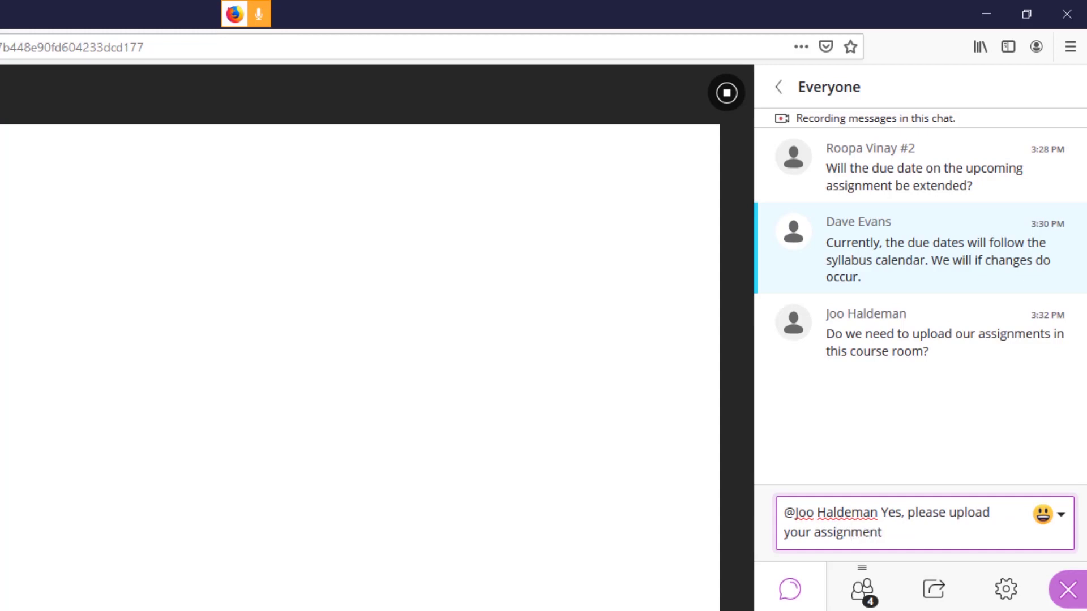
pyautogui.write('s here')
pyautogui.press('Return')
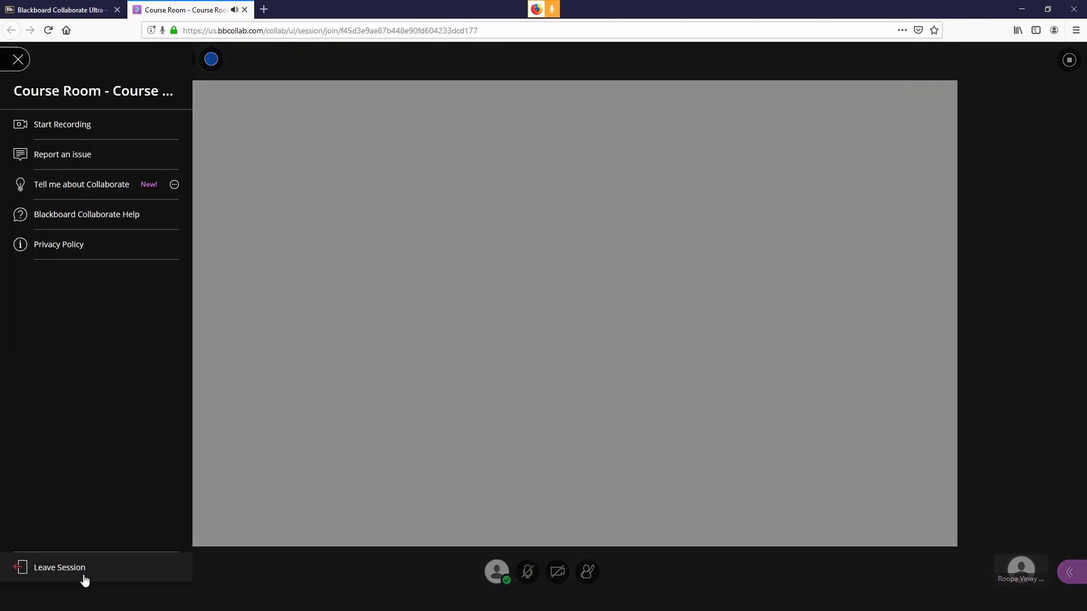
# Step: Leave the live session and skip the audio/video rating survey
pyautogui.click(82, 577)
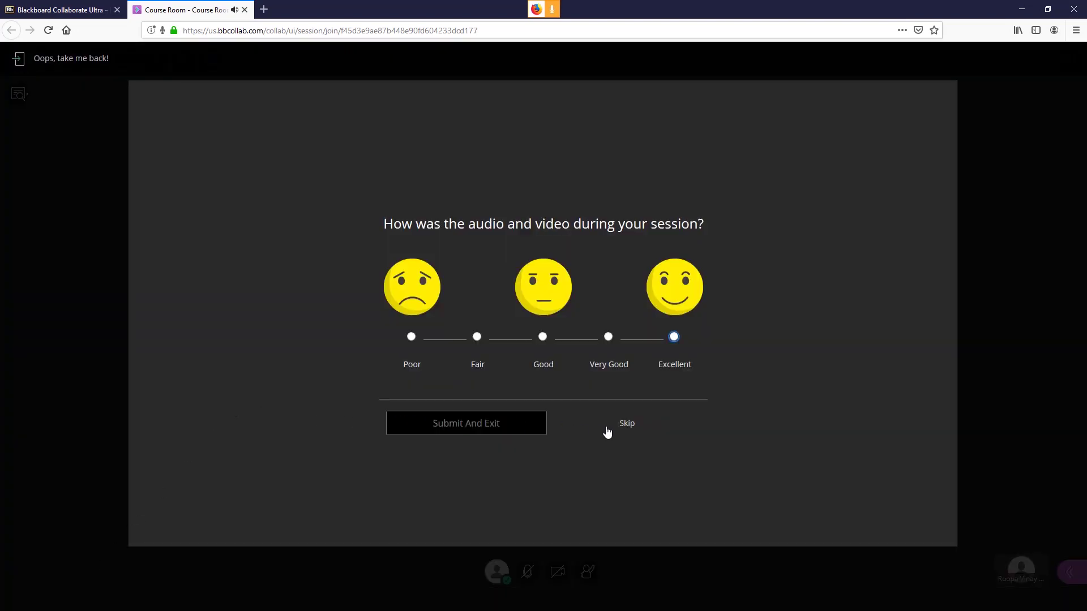
pyautogui.click(631, 427)
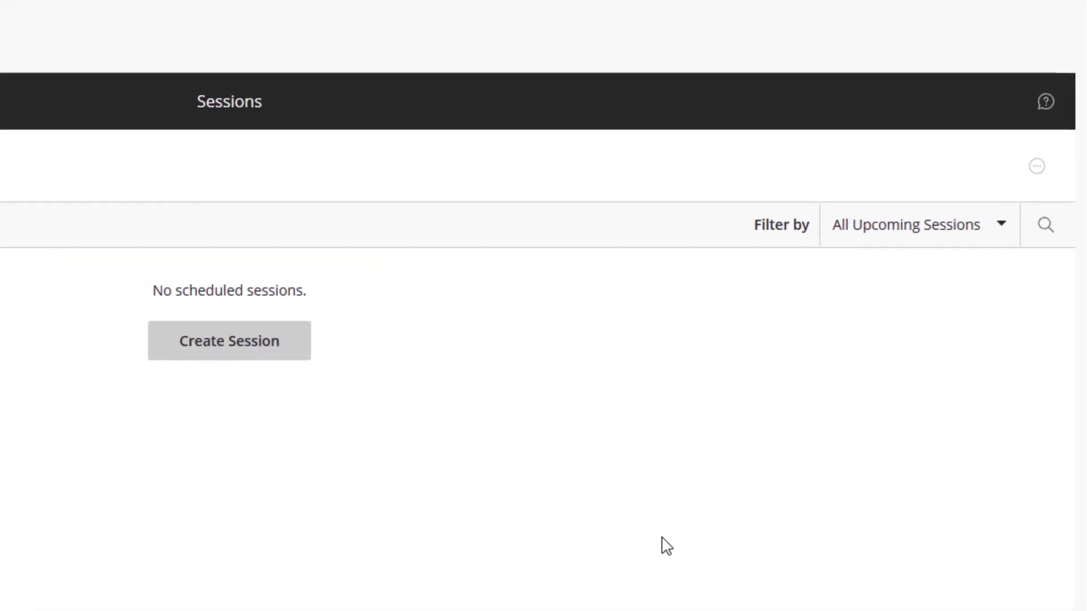
pyautogui.click(1035, 168)
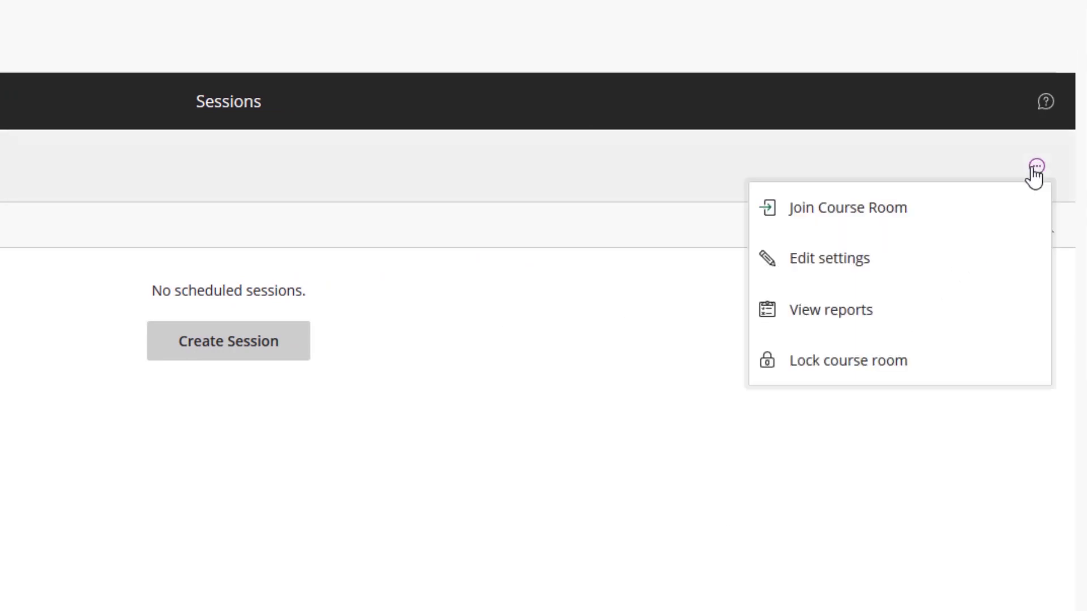
pyautogui.click(1020, 317)
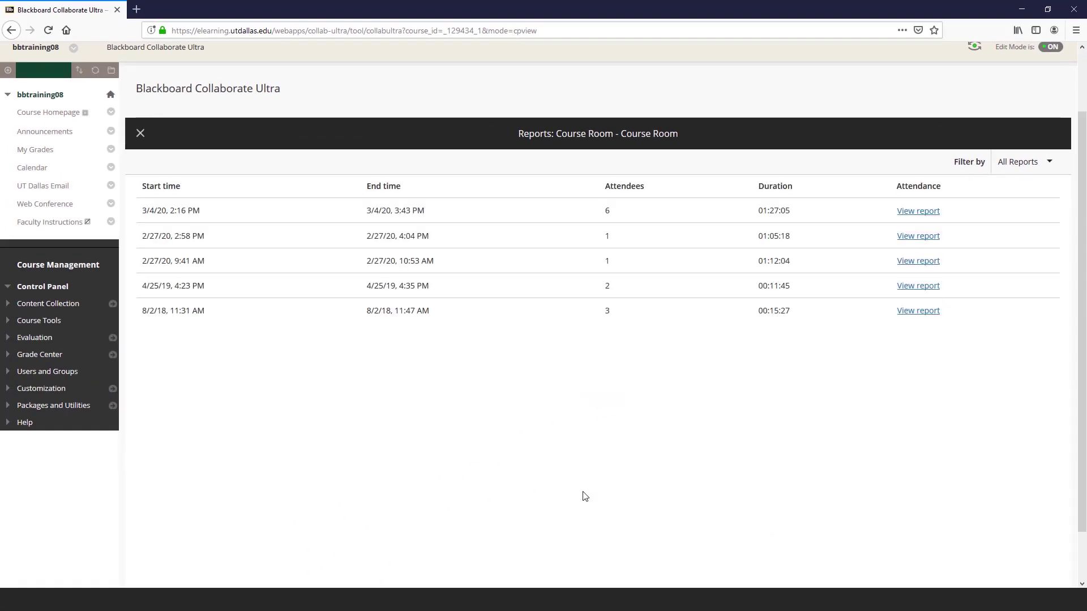
pyautogui.click(918, 211)
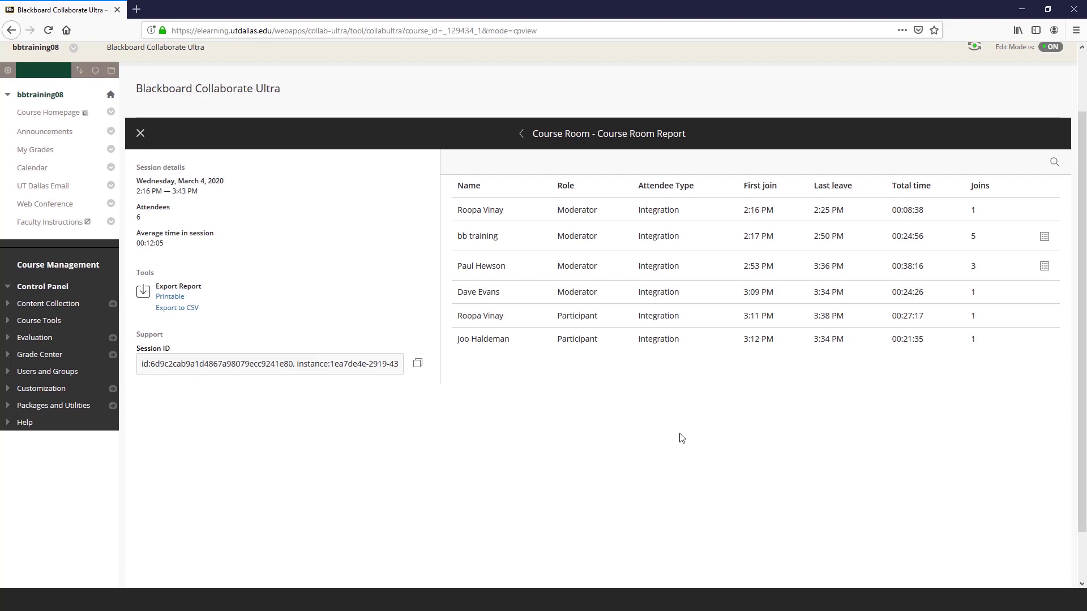
pyautogui.click(141, 133)
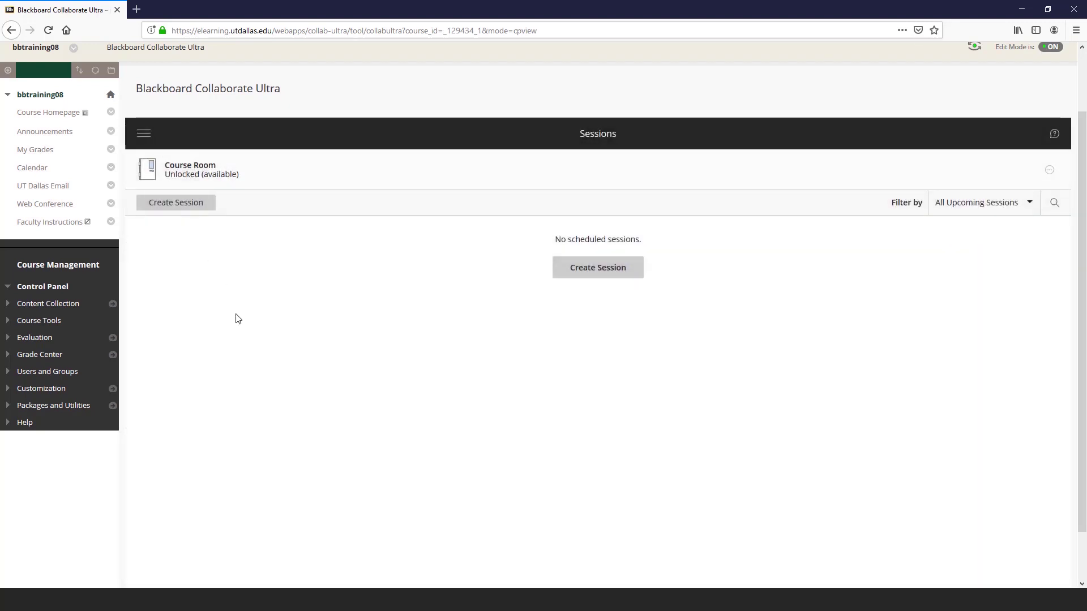
# Step: Go to the Recordings page from the Collaborate navigation menu
pyautogui.click(144, 134)
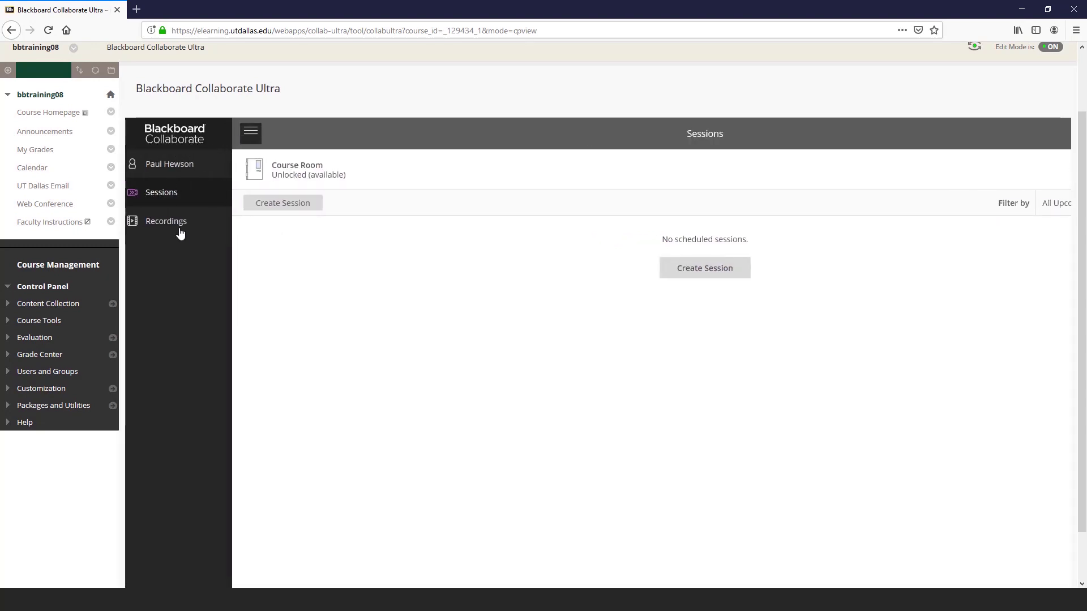
pyautogui.click(201, 232)
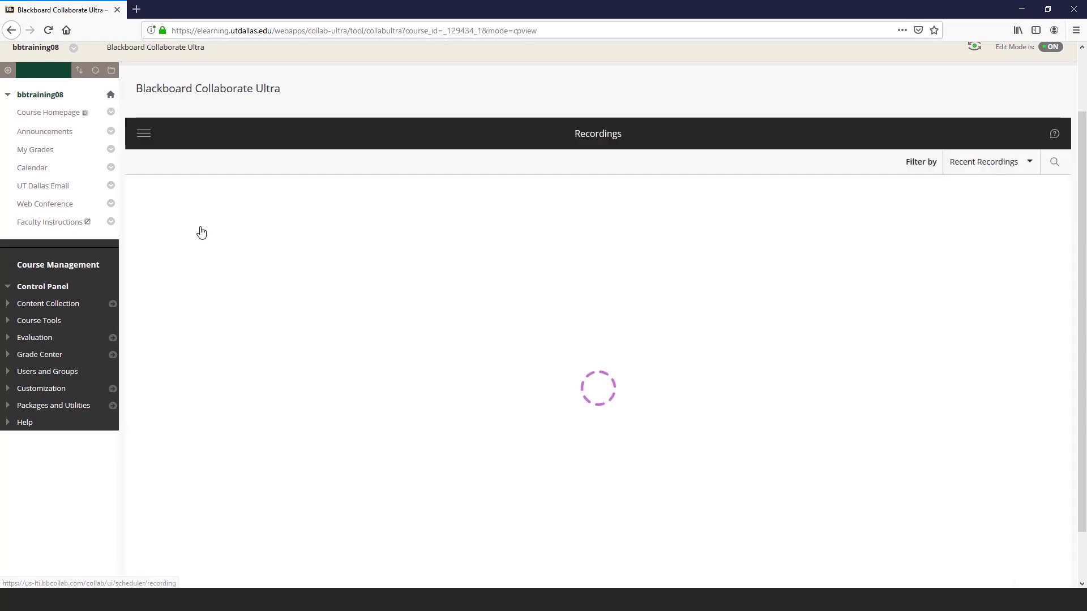